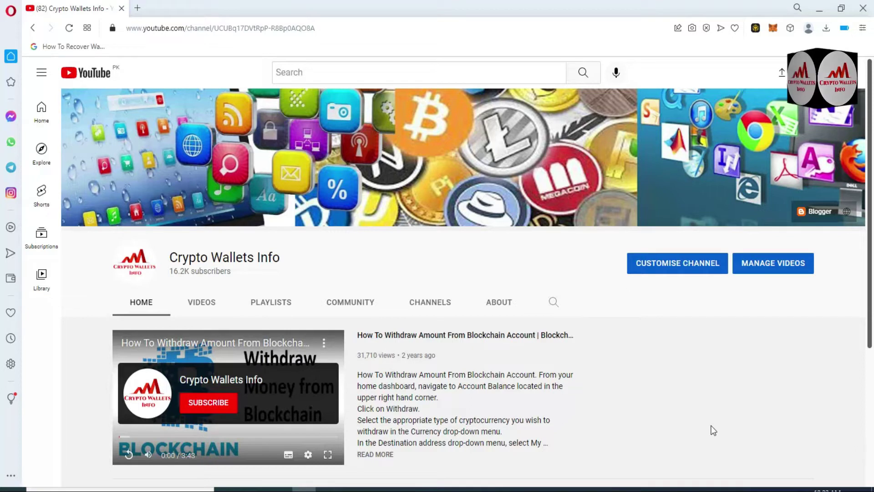
Step: Copy the channel name 'Crypto Wallets Info' from the YouTube page
triple_click(286, 253)
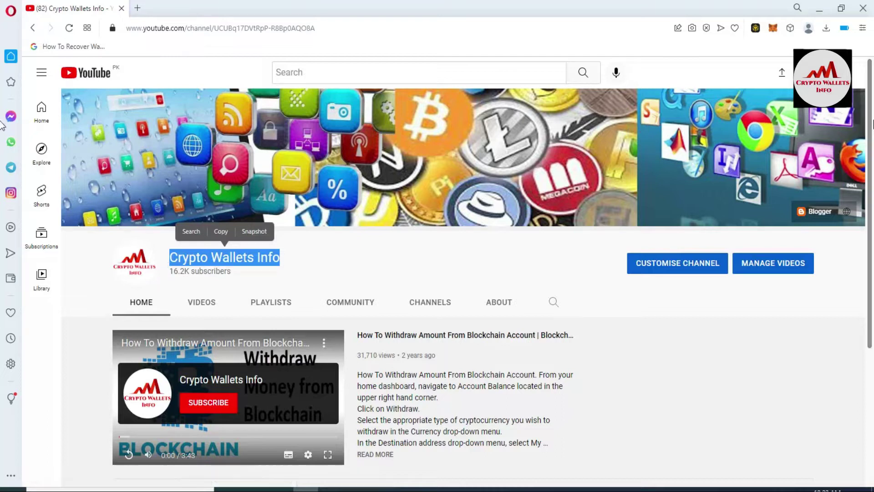
key("ctrl+c")
scroll(872, 151, "down", 4)
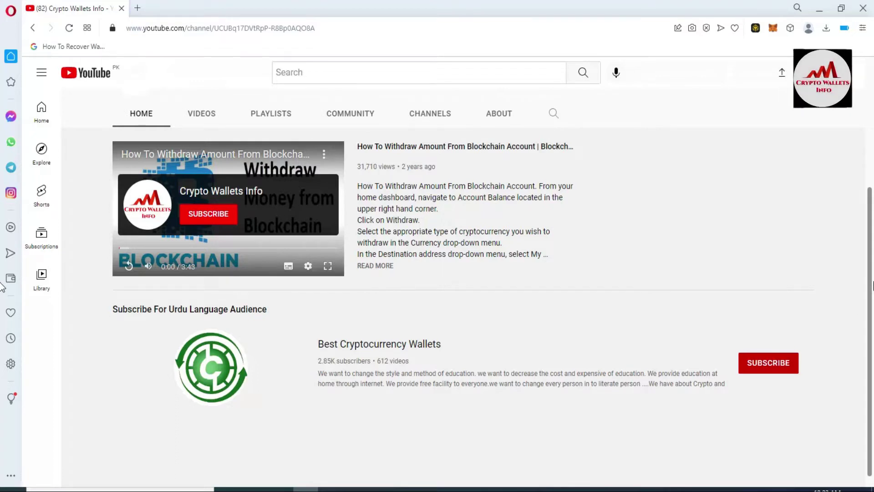
Step: Minimize Opera and unlock the SafePal extension in Chrome with the wallet password
left_click(819, 14)
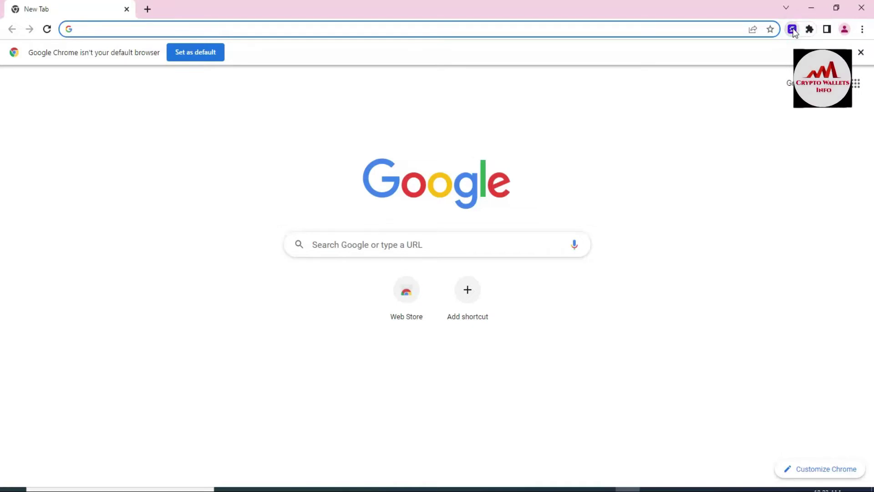
left_click(792, 30)
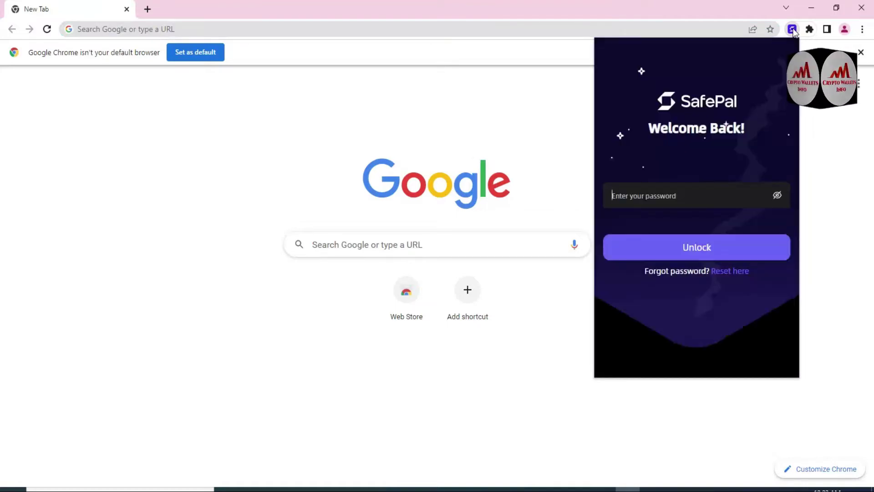
type("******")
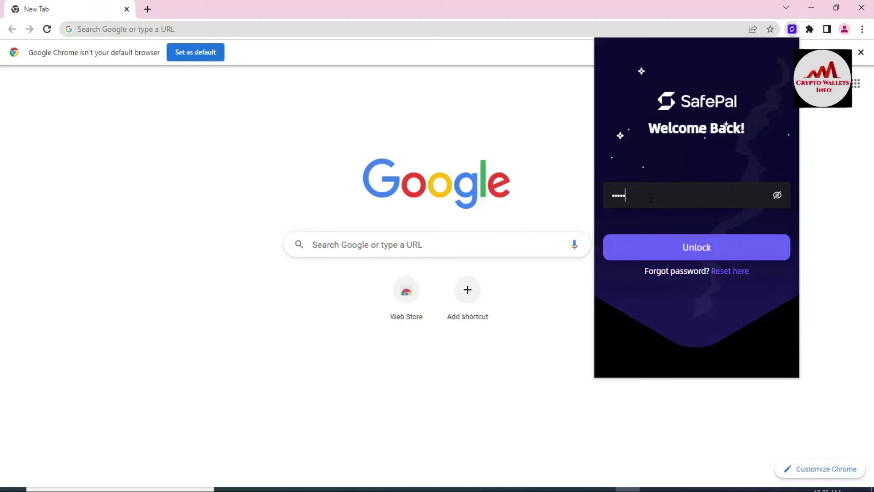
type("*******")
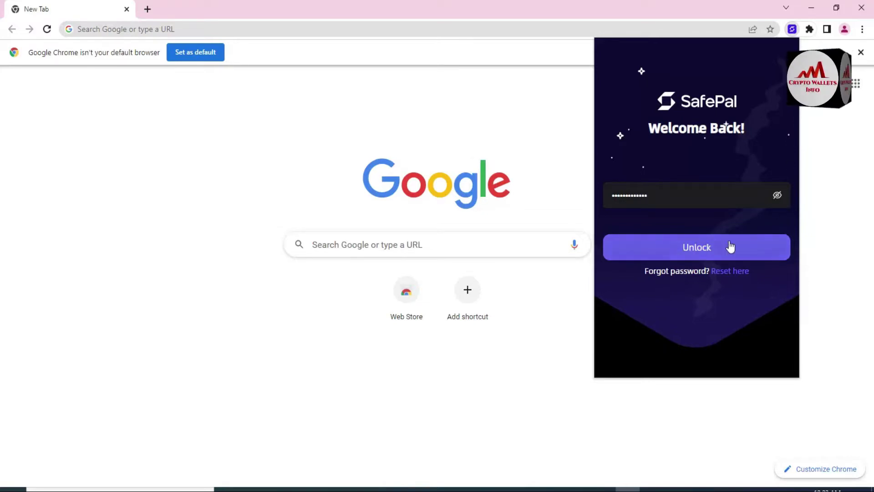
left_click(695, 246)
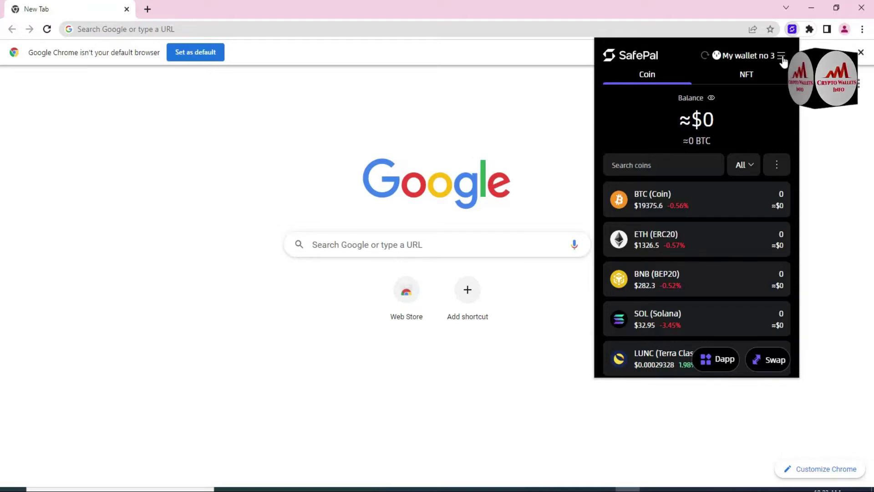
Step: Open Wallet Details for My wallet no 3 and start exporting its mnemonic phrase
left_click(781, 56)
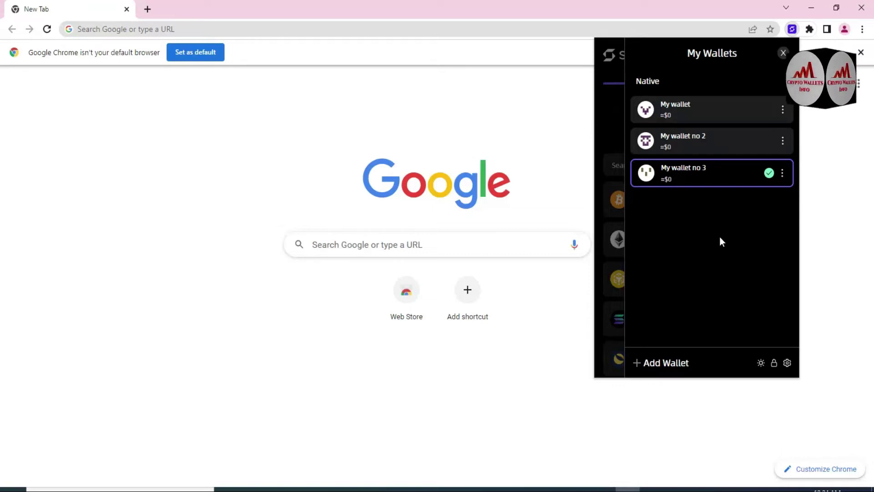
left_click(783, 173)
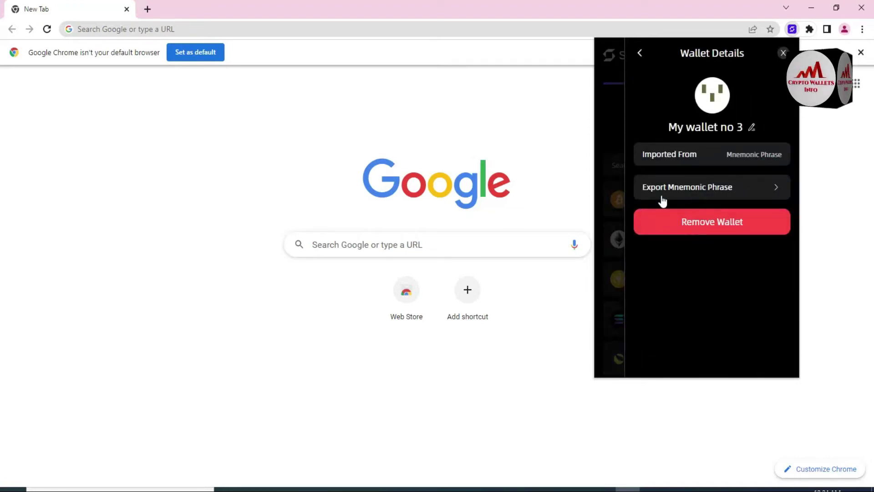
left_click(718, 190)
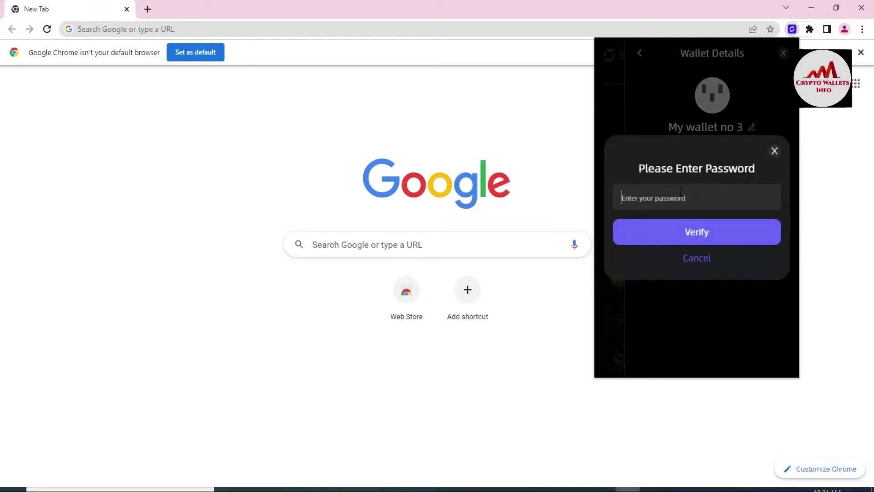
Step: Verify the wallet password, select the revealed twelve mnemonic words, and open a blank Notepad
type("•••••••••••••")
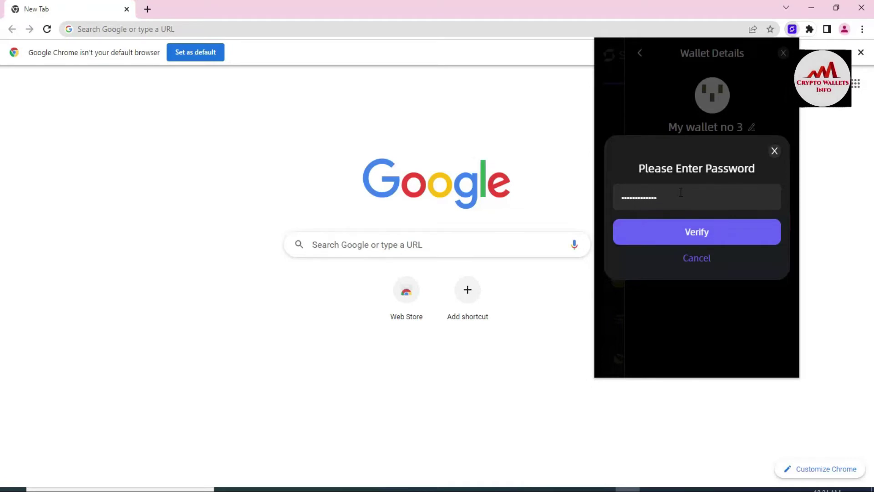
left_click(700, 238)
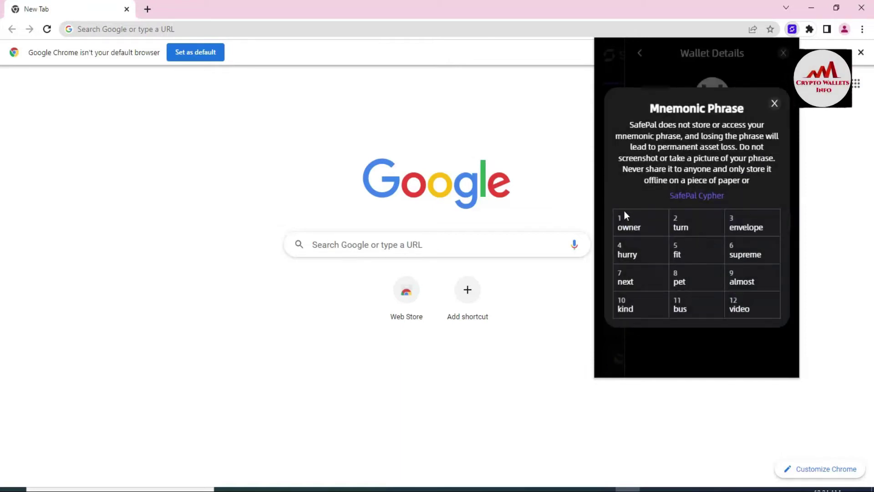
left_click_drag(612, 223, 766, 305)
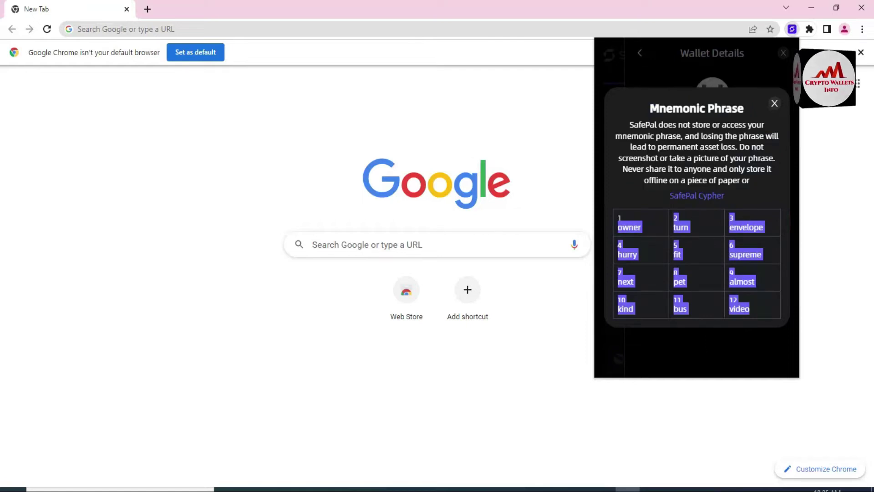
left_click(529, 489)
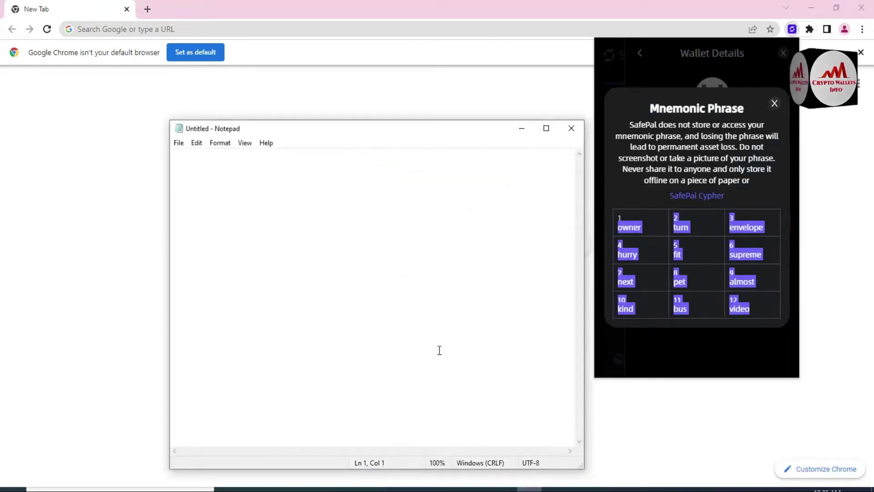
Step: Save the twelve words in Notepad under 'Wallet No 3' with a row of = signs, then close the phrase window
type("Wallet No ")
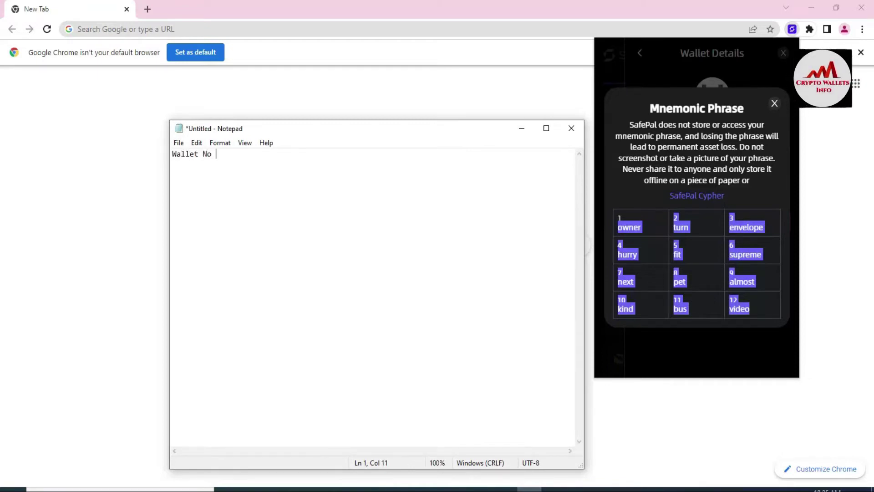
type("3")
key("Return")
key("ctrl+v")
key("Return")
key("Return")
type("===========================================")
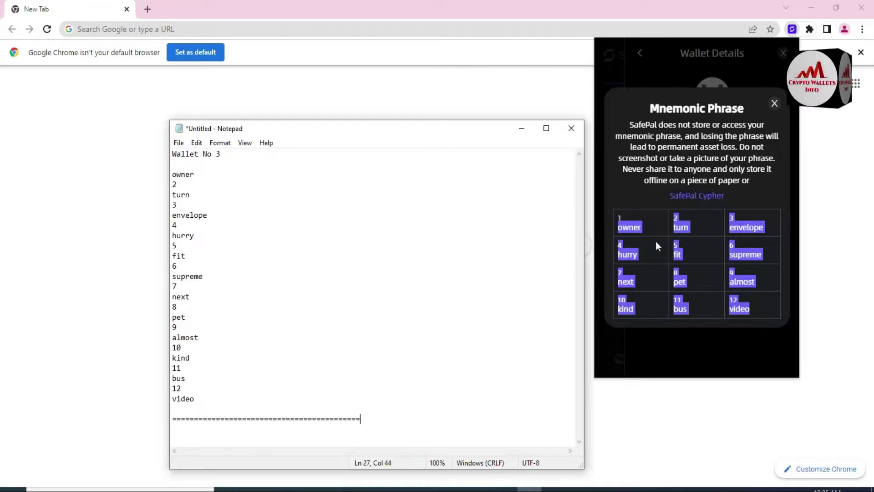
left_click(655, 245)
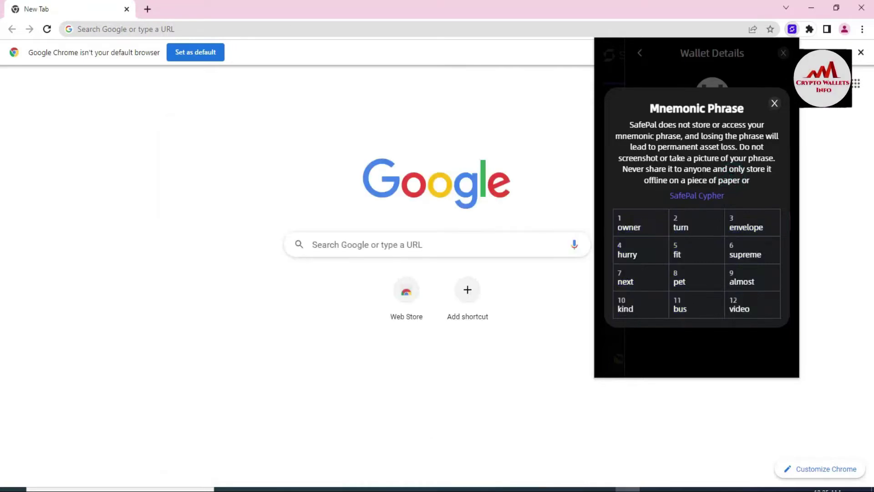
left_click(775, 104)
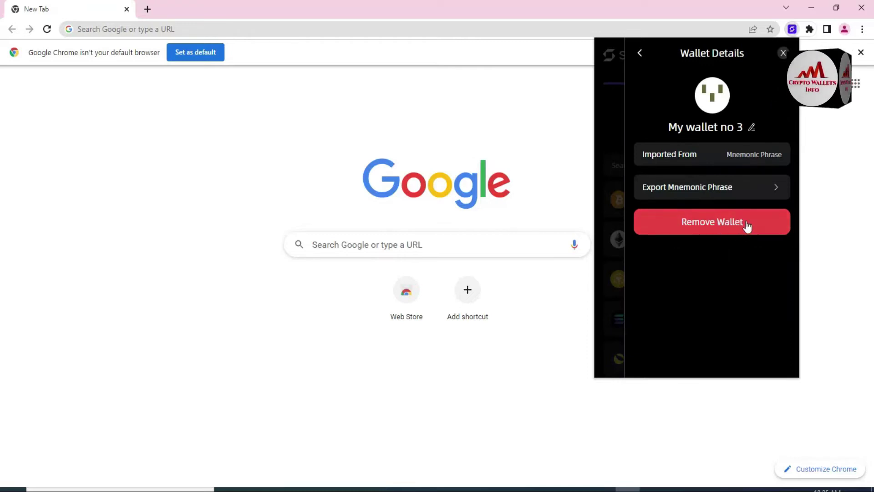
Step: Remove My wallet no 3, confirming with the wallet password
left_click(720, 222)
left_click(674, 188)
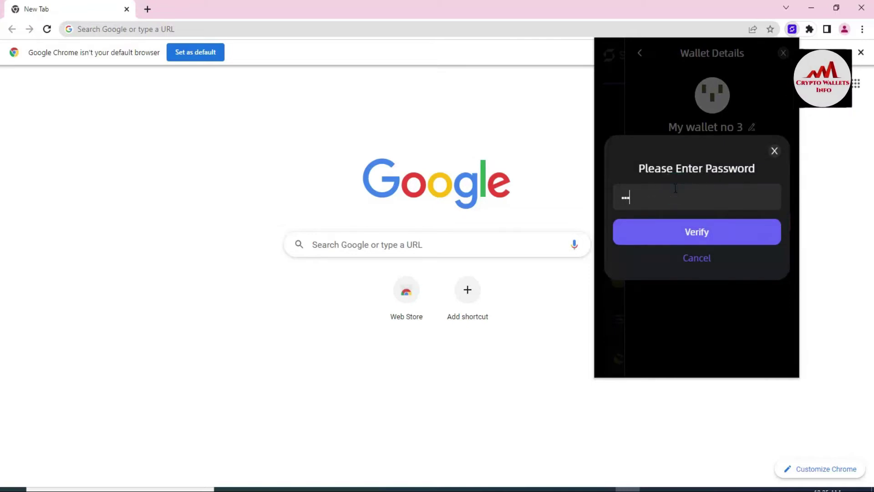
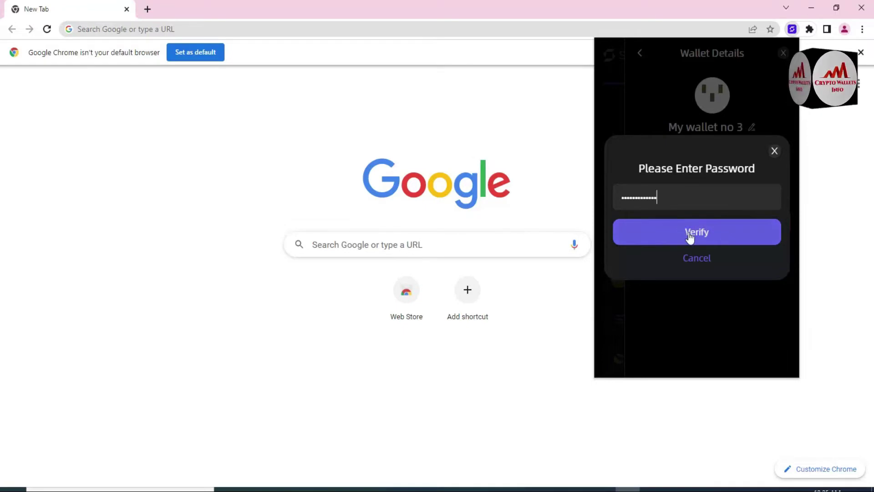
left_click(711, 233)
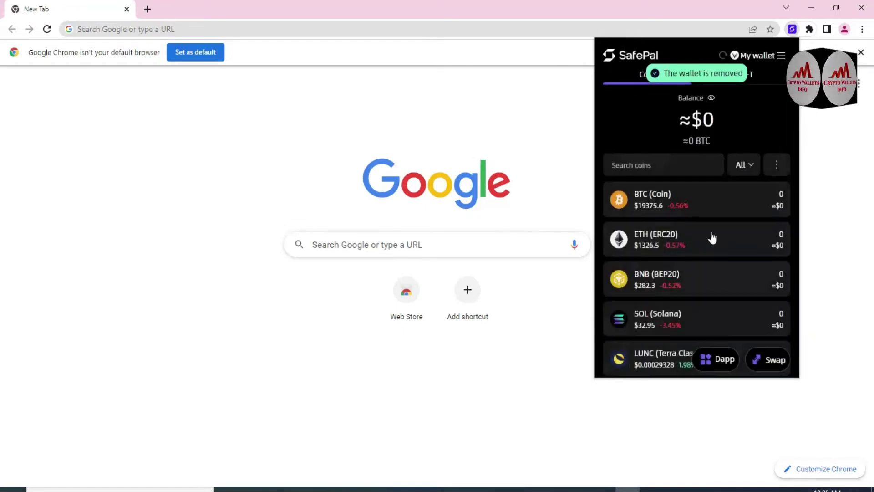
Step: Switch to My wallet no 2 and check that only two wallets remain listed
left_click(780, 58)
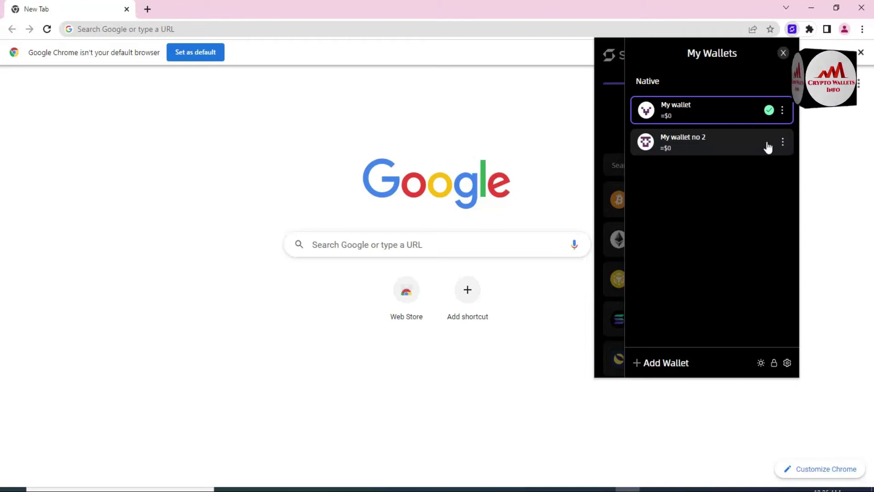
left_click(768, 146)
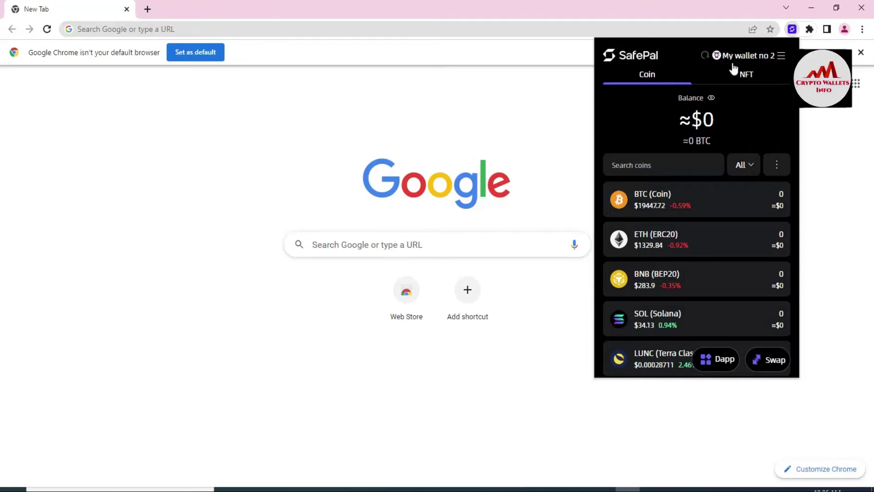
left_click(781, 57)
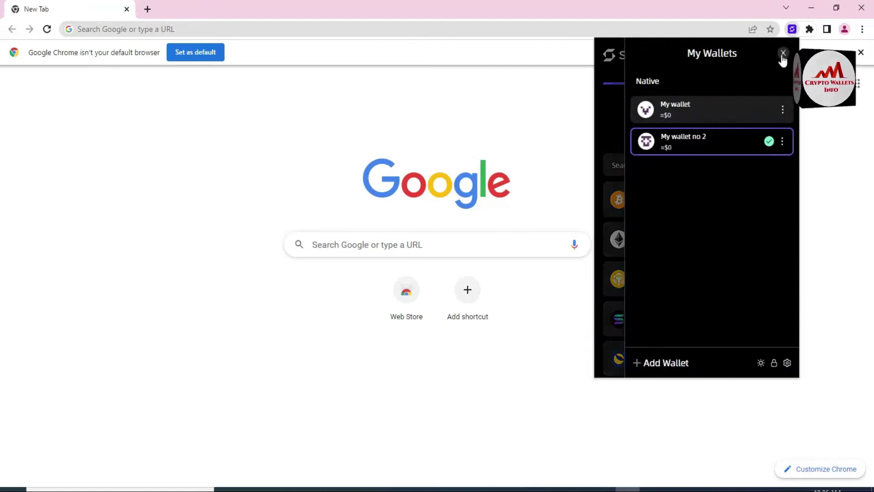
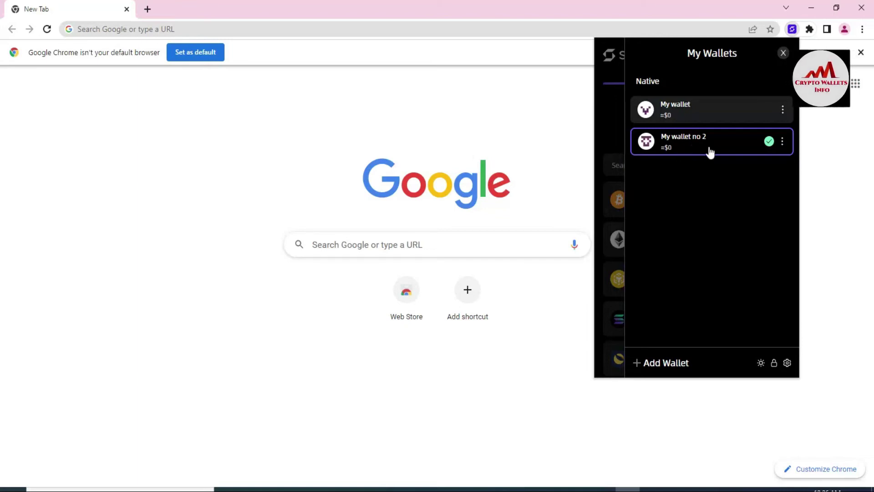
Step: Export My wallet no 2's mnemonic with the wallet password and select all 12 words to copy
left_click(782, 142)
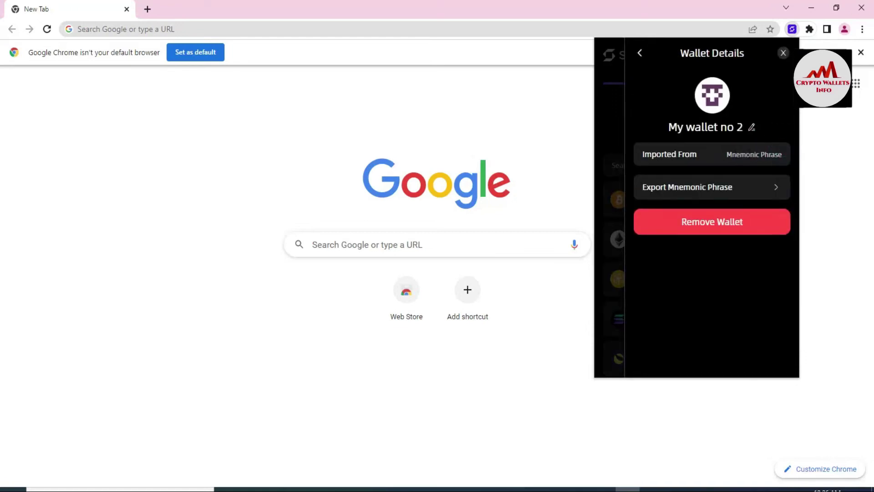
left_click(701, 188)
left_click(682, 197)
type("•••••••••••••")
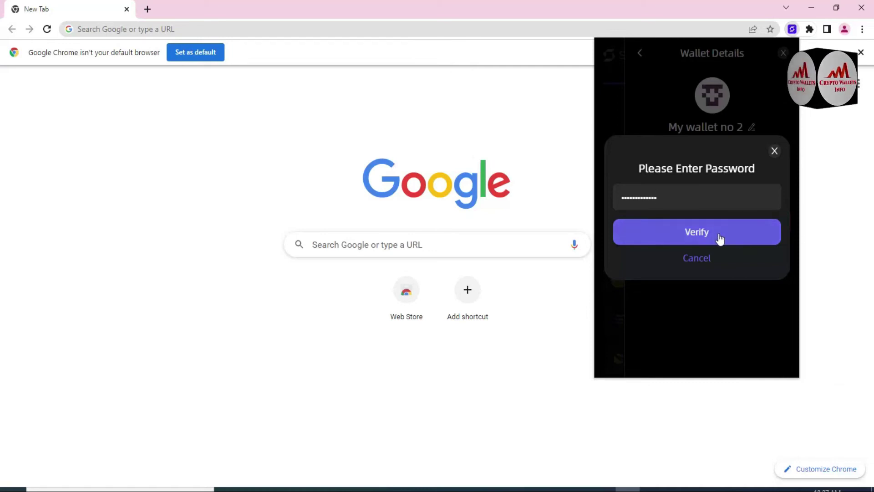
left_click(701, 236)
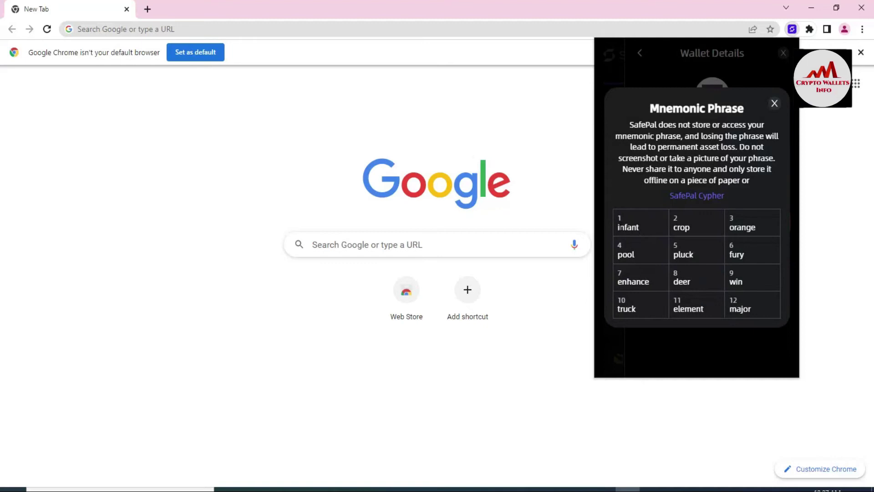
left_click_drag(618, 225, 783, 321)
key("ctrl+c")
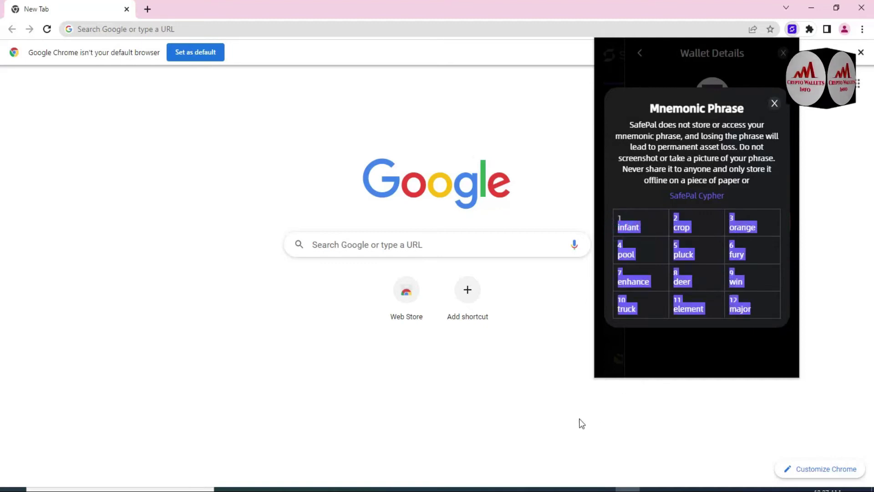
Step: Add the heading 'Safepal Wallet no 2' on a new line below the separator in Notepad
left_click(529, 489)
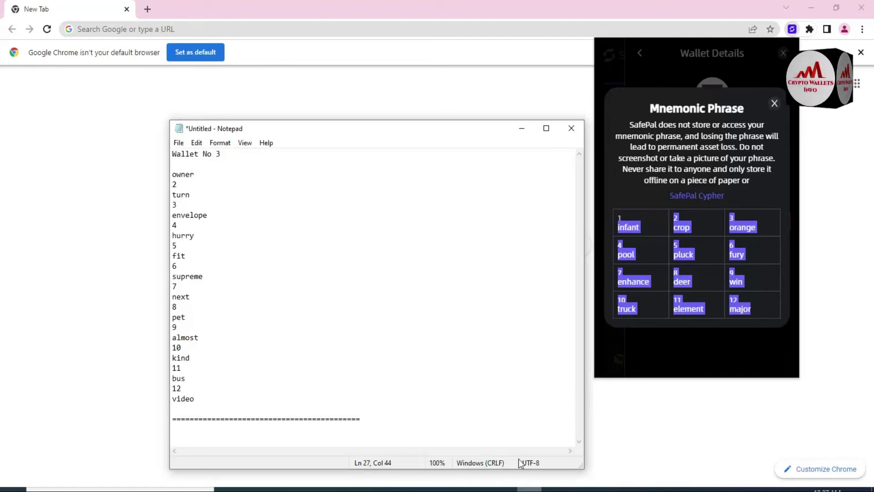
key("Return")
key("Return")
type("Safe")
key("BackSpace")
type("pal Wallet no")
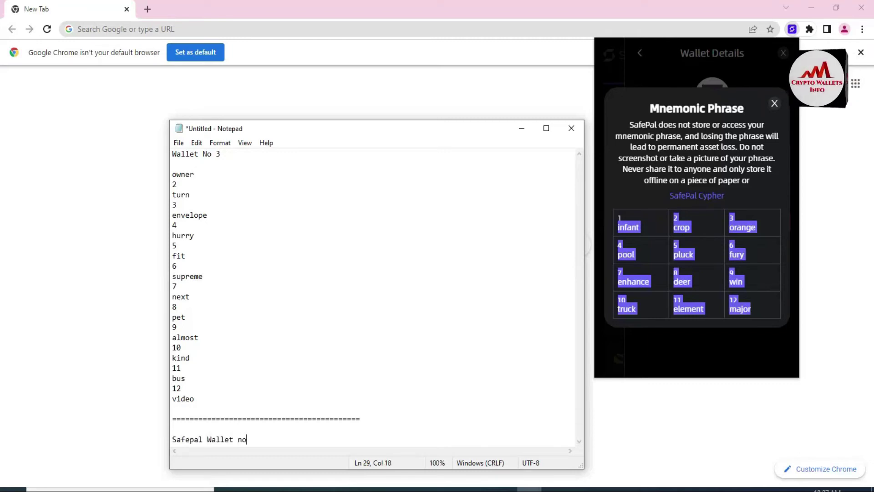
type(" 2")
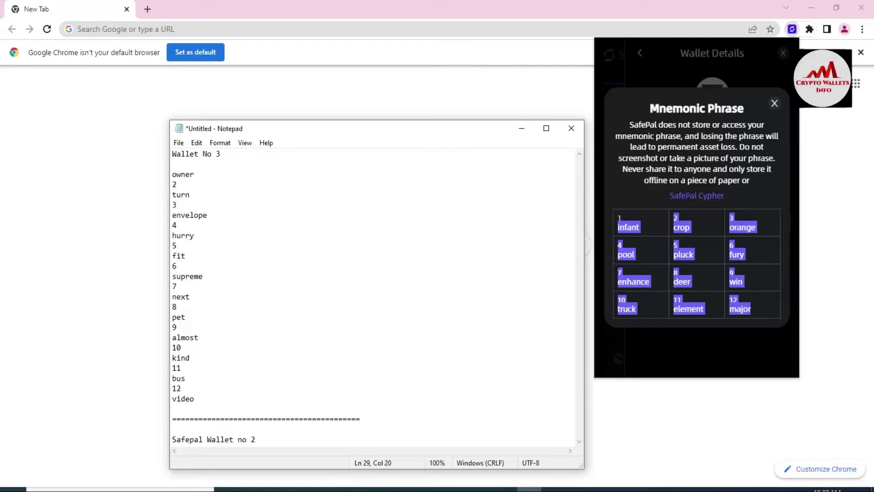
key("Return")
key("Return")
Step: Paste the 12 numbered mnemonic words under the heading and move the Notepad window higher
key("ctrl+v")
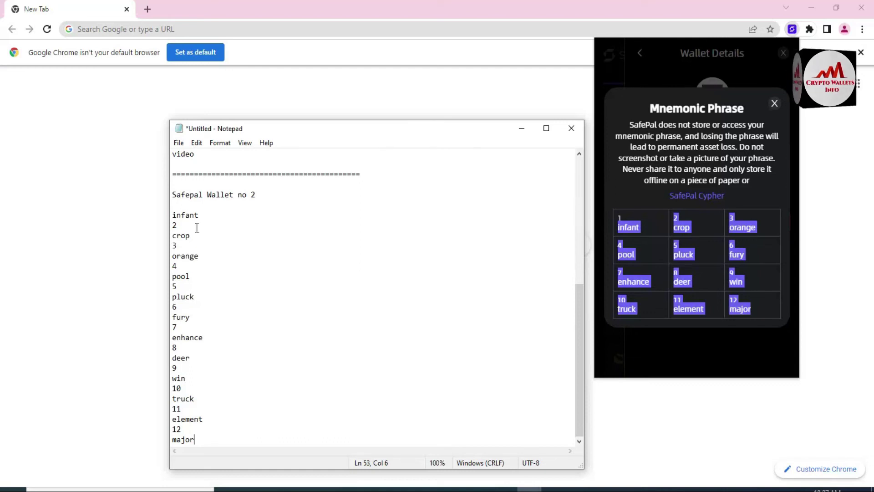
left_click_drag(199, 216, 172, 217)
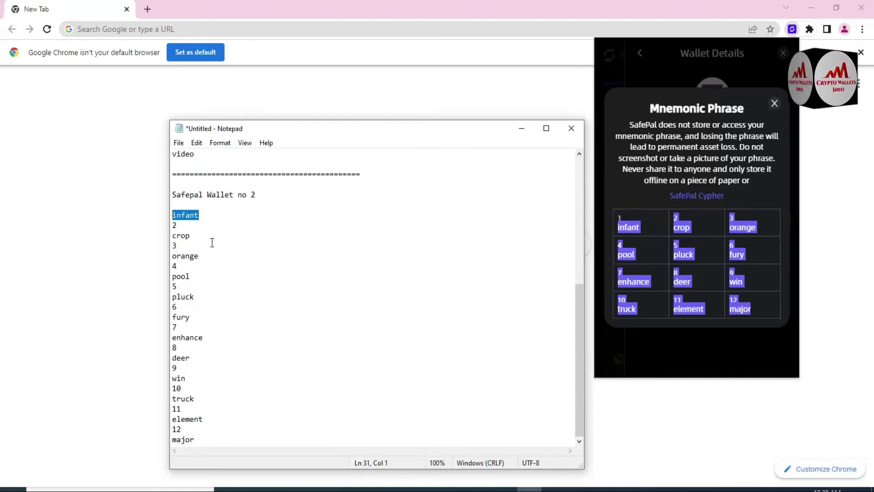
left_click_drag(471, 129, 476, 48)
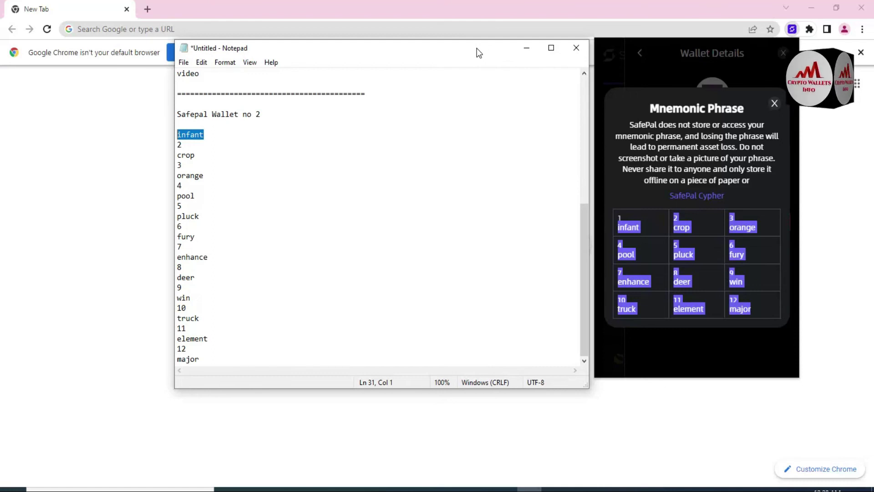
Step: Remove My wallet no 2 using the password, confirm only My wallet remains, then go to YouTube
left_click(774, 103)
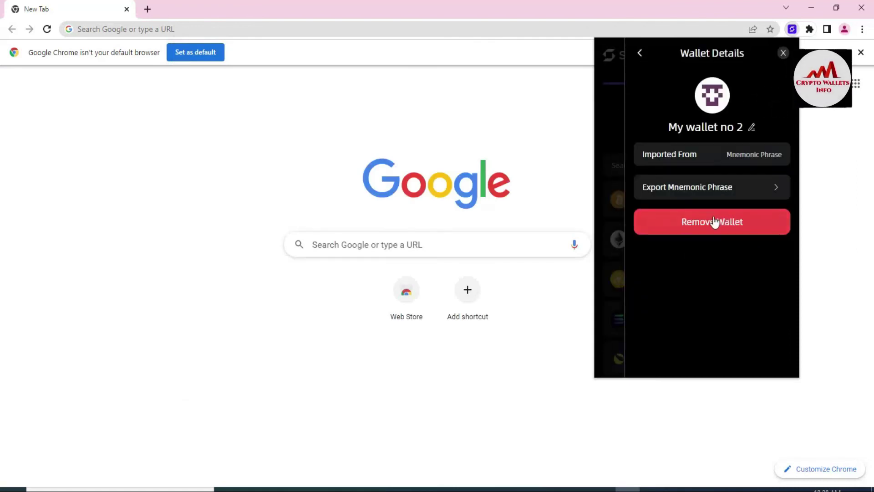
left_click(712, 218)
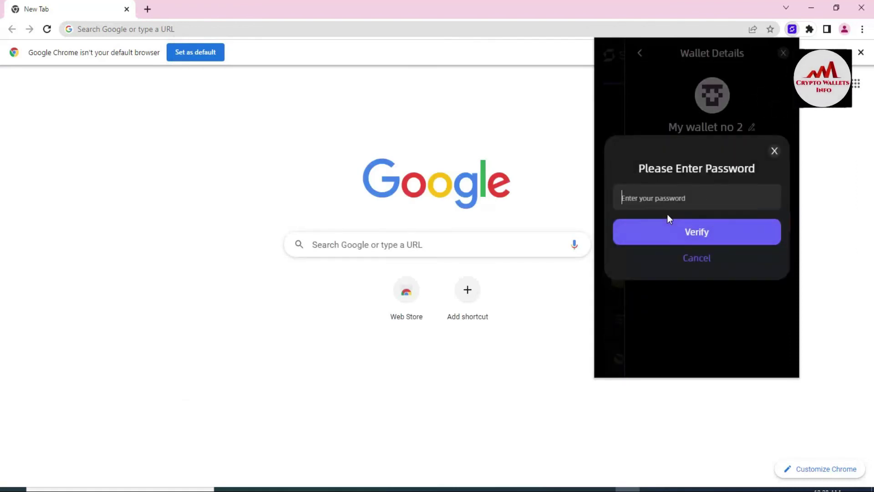
type("•••••••••••••")
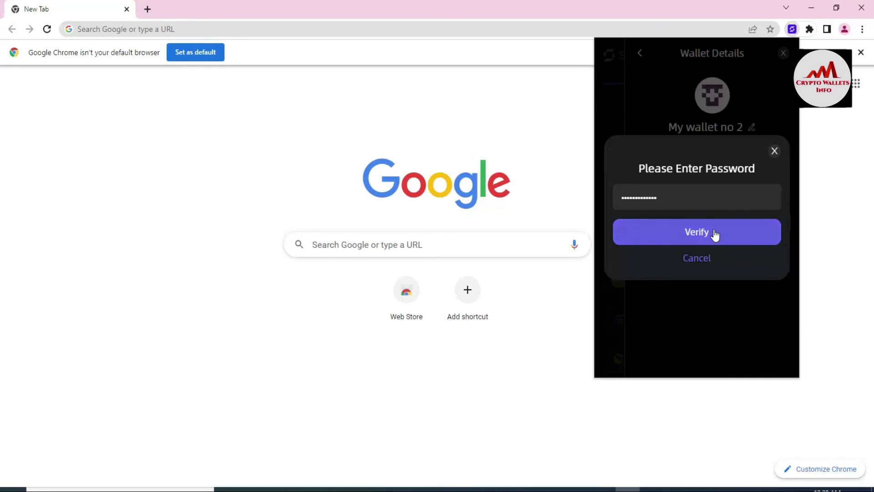
left_click(709, 233)
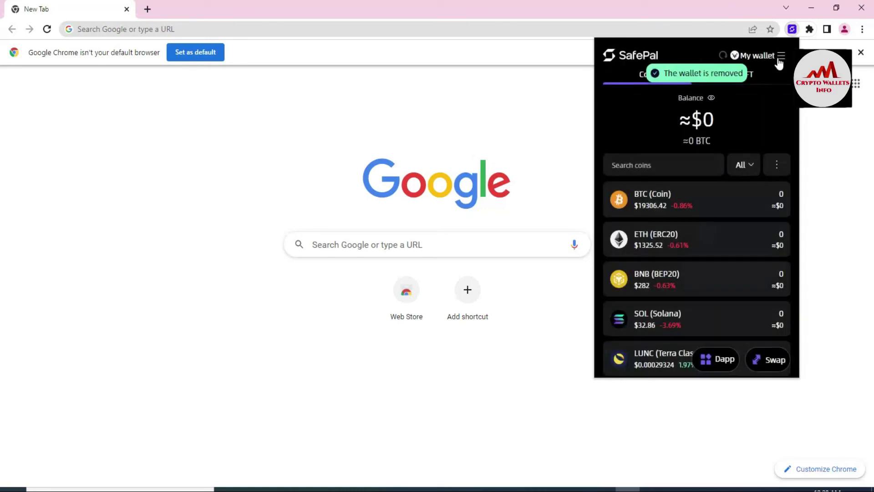
left_click(779, 56)
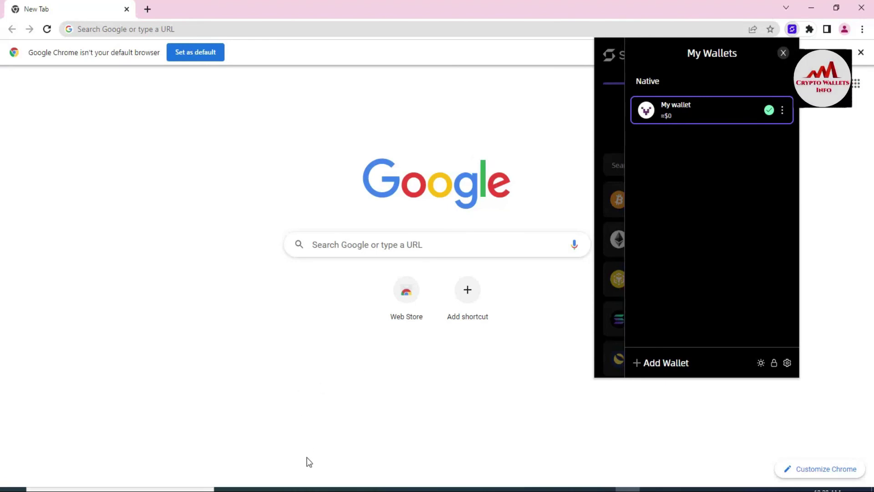
left_click(305, 488)
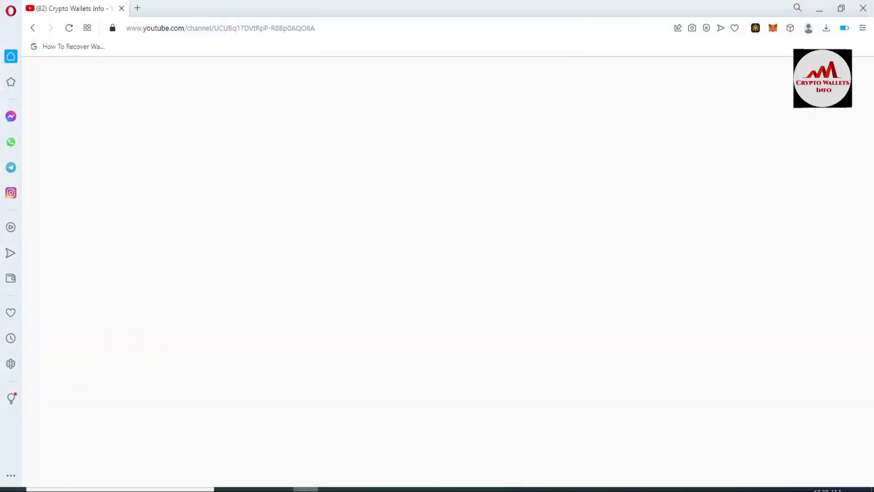
Step: Open the Crypto Wallets Info channel's Videos tab and scroll through its uploads
scroll(637, 172, "up", 4)
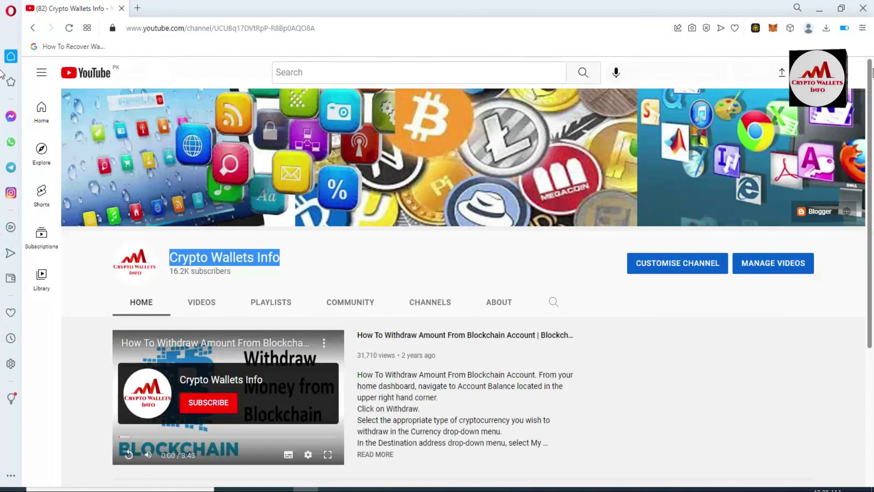
left_click(291, 254)
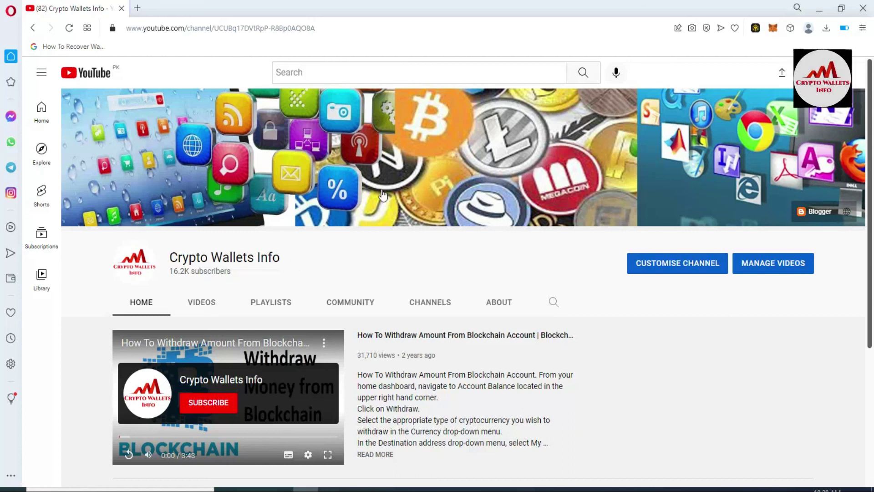
scroll(2, 125, "down", 4)
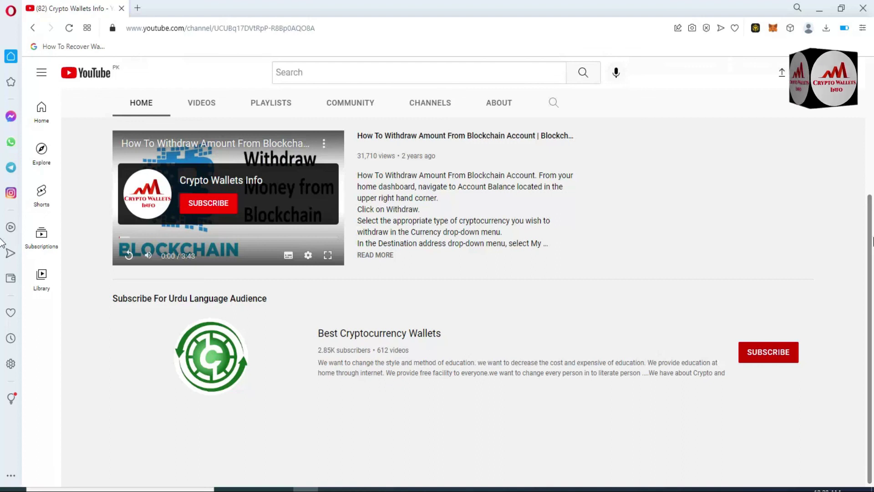
scroll(2, 242, "up", 4)
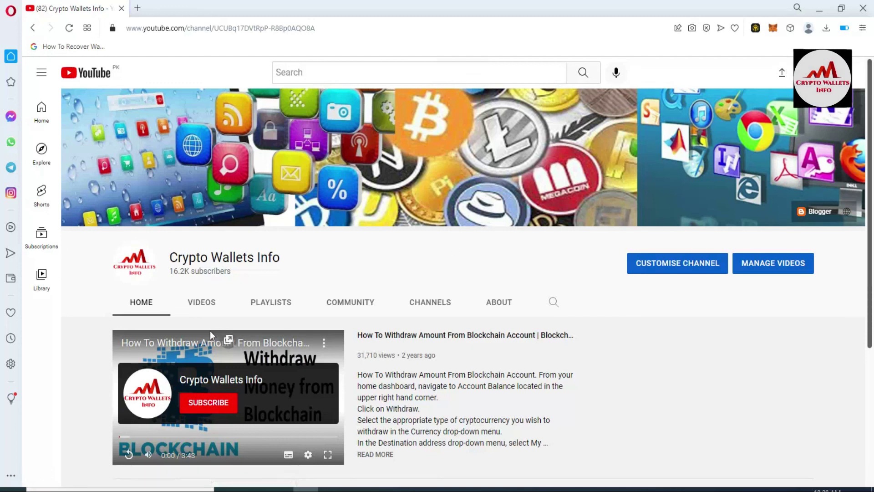
left_click(201, 304)
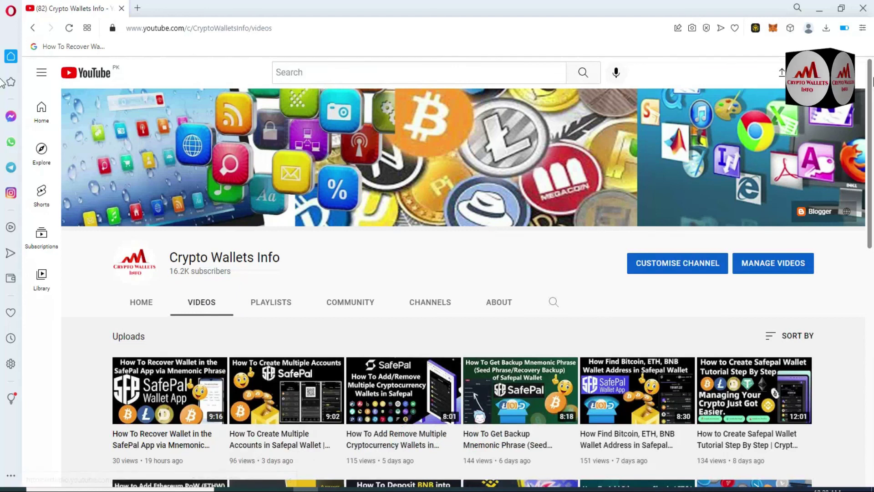
scroll(2, 134, "down", 2)
scroll(2, 134, "down", 2)
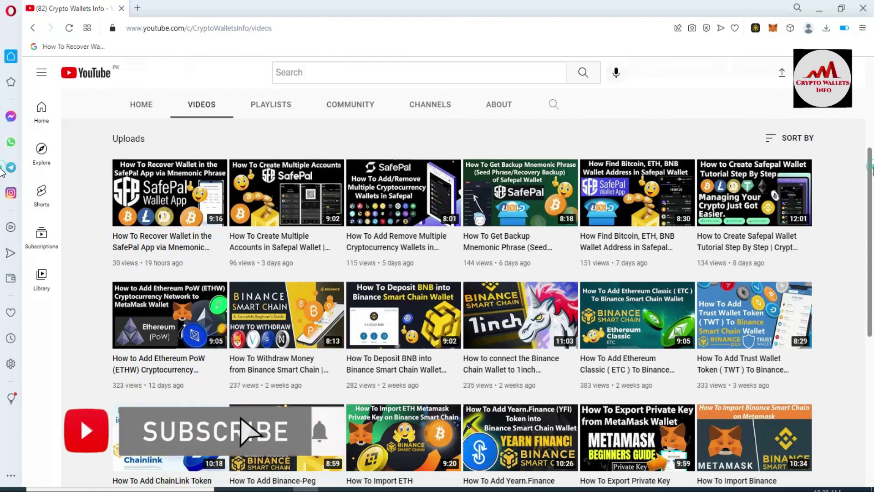
scroll(3, 170, "down", 5)
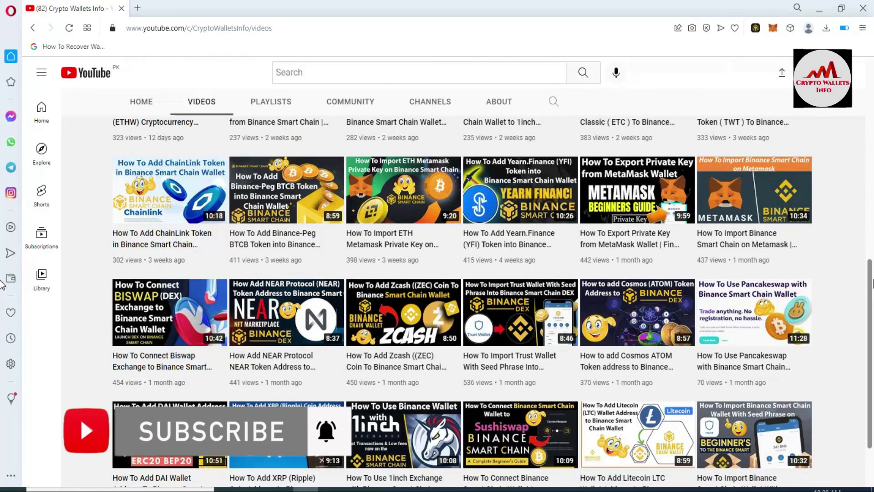
scroll(2, 255, "up", 2)
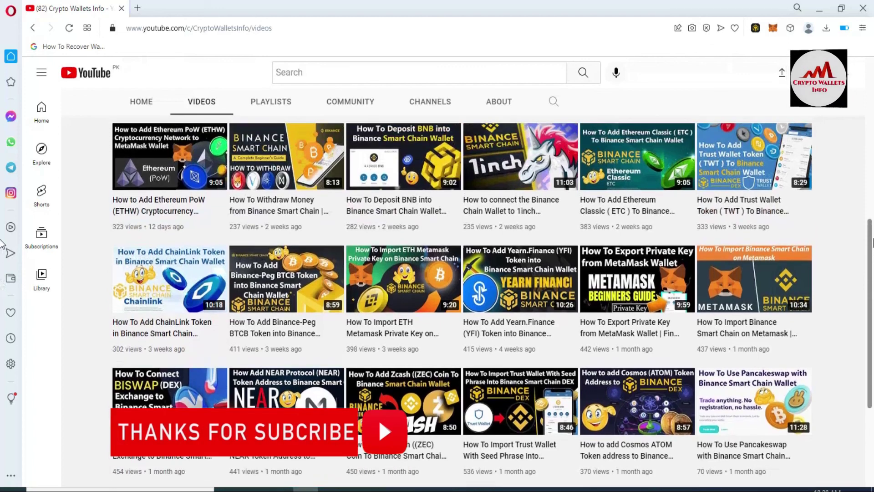
scroll(2, 243, "up", 3)
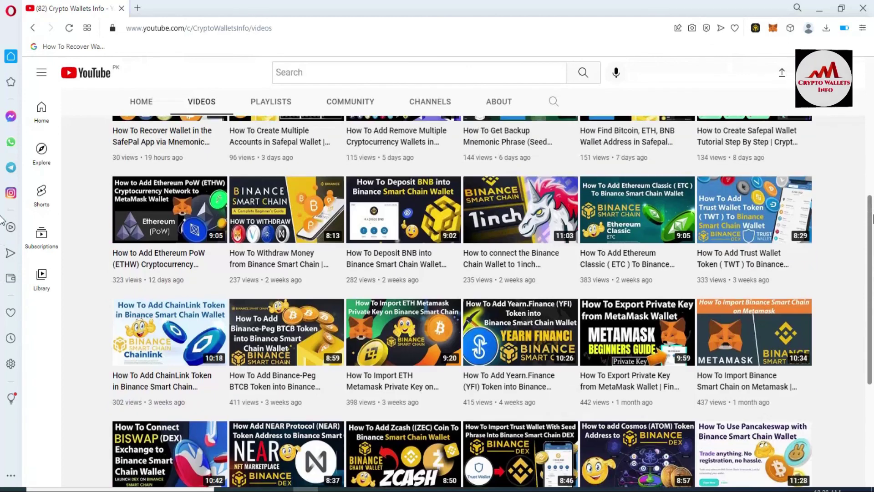
scroll(2, 165, "up", 1)
scroll(855, 302, "down", 7)
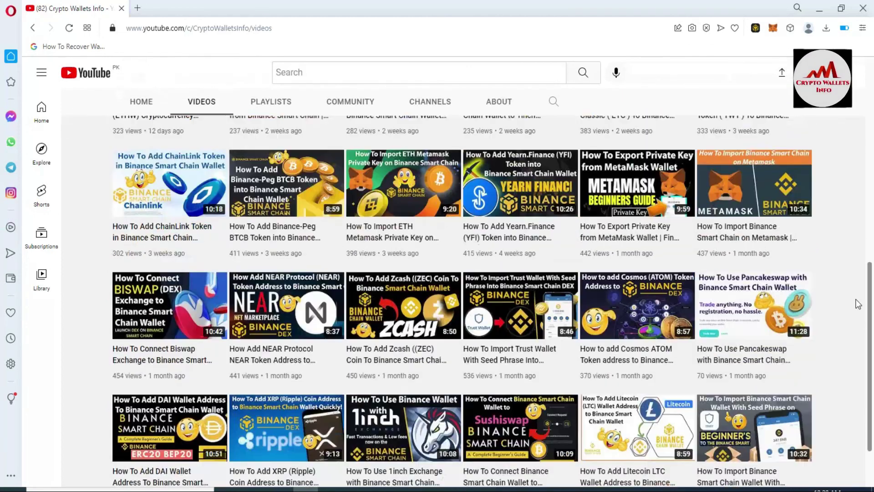